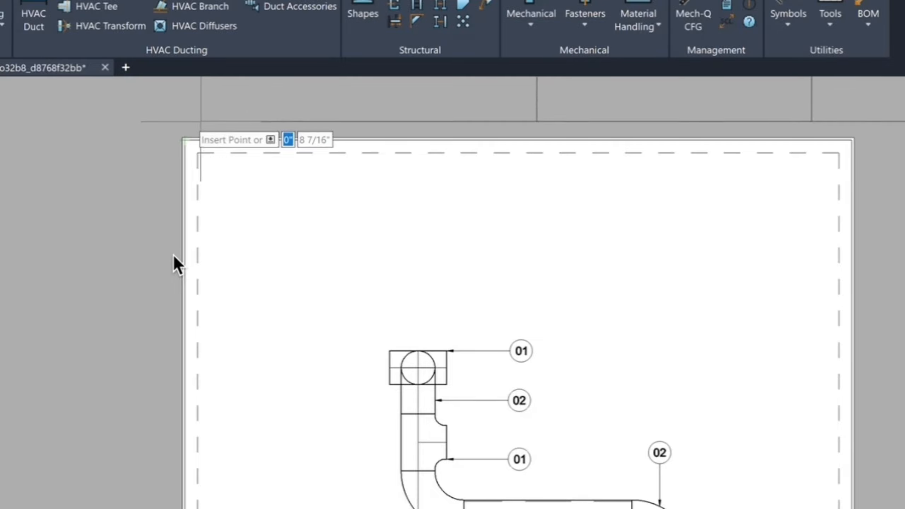
- Place the bill of materials table at the upper-left corner of the Layout1 sheet
left_click(181, 137)
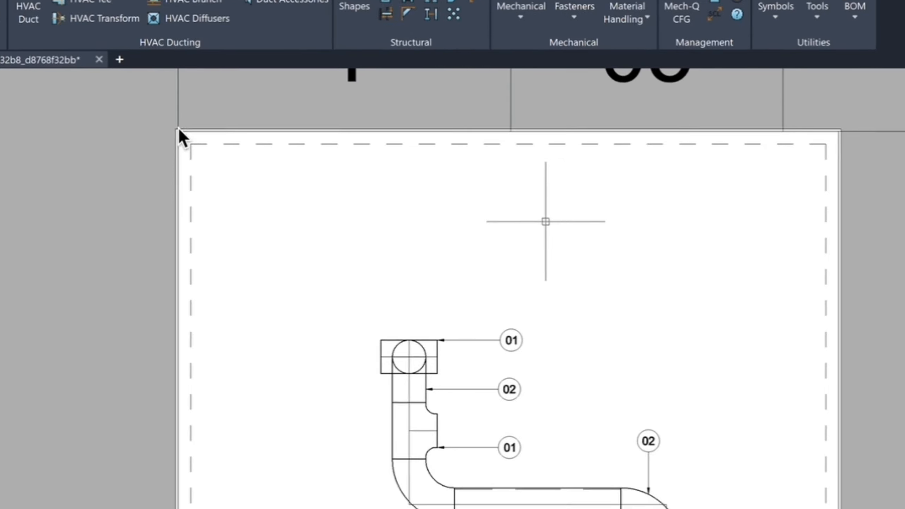
scroll(546, 221, "down", 6)
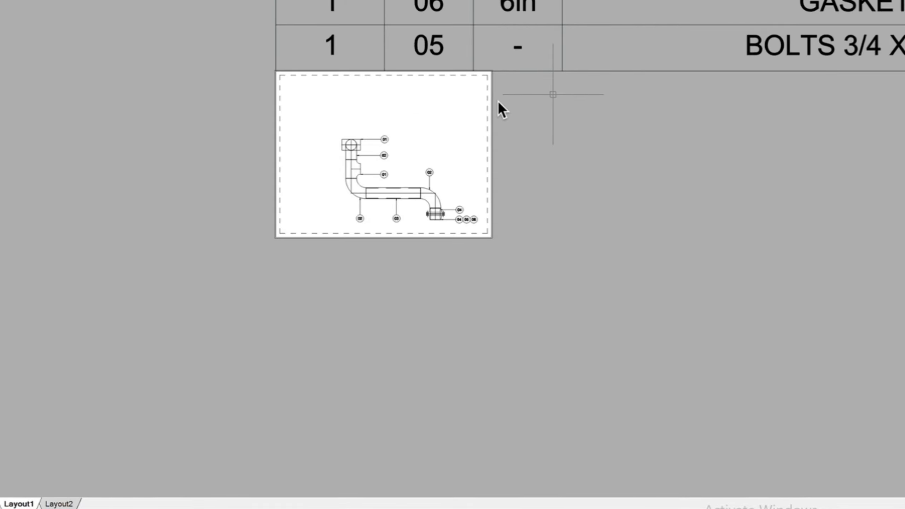
middle_click_drag(612, 81, 264, 362)
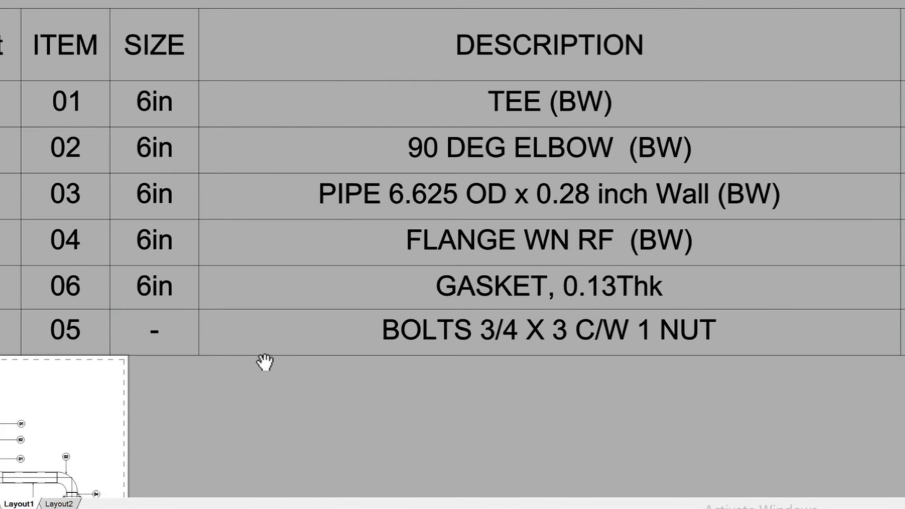
scroll(265, 362, "down", 3)
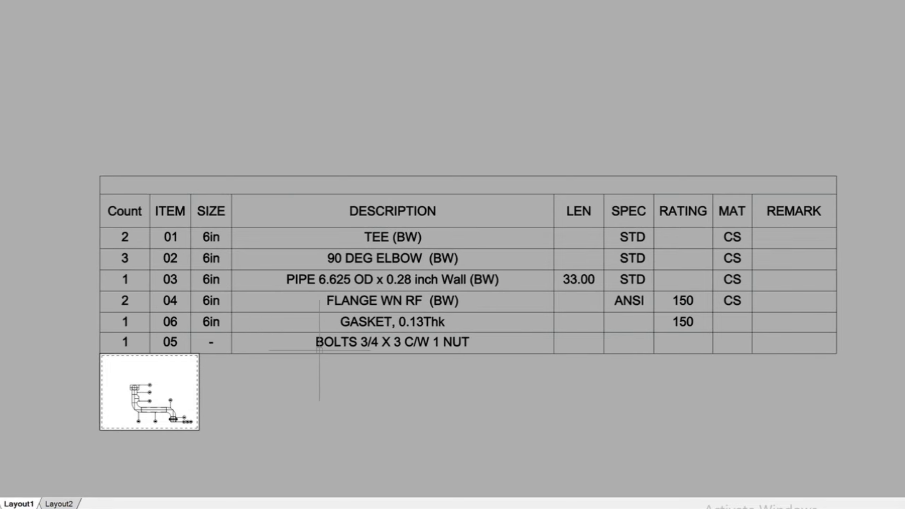
- Scale the table by reference from its lower-left corner, using its bottom edge as the reference and a Nearest snap, to about 9 5/16" wide
left_click(291, 352)
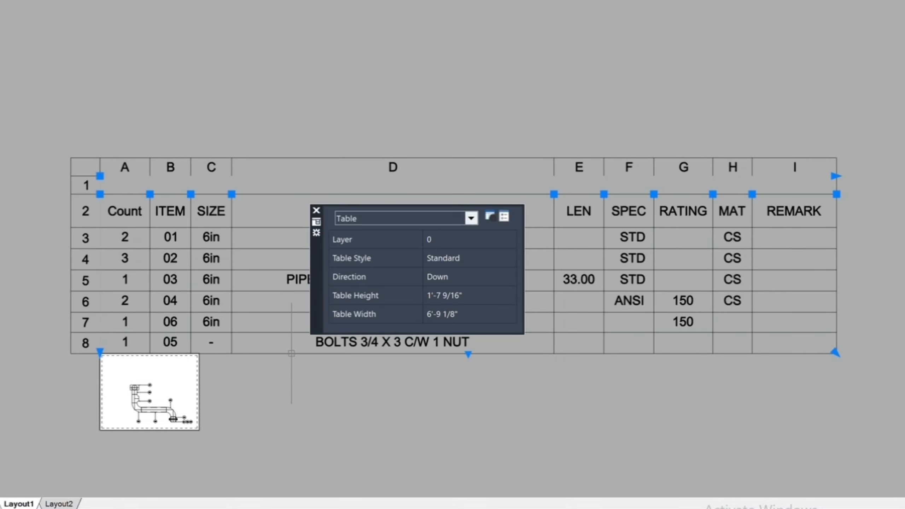
type("sca")
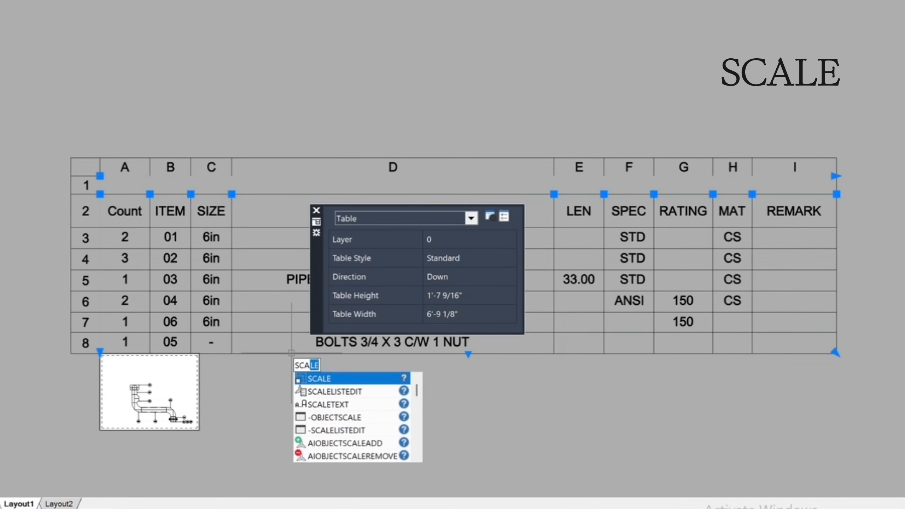
key("Return")
scroll(124, 365, "up", 1)
left_click(100, 354)
type("r")
key("Return")
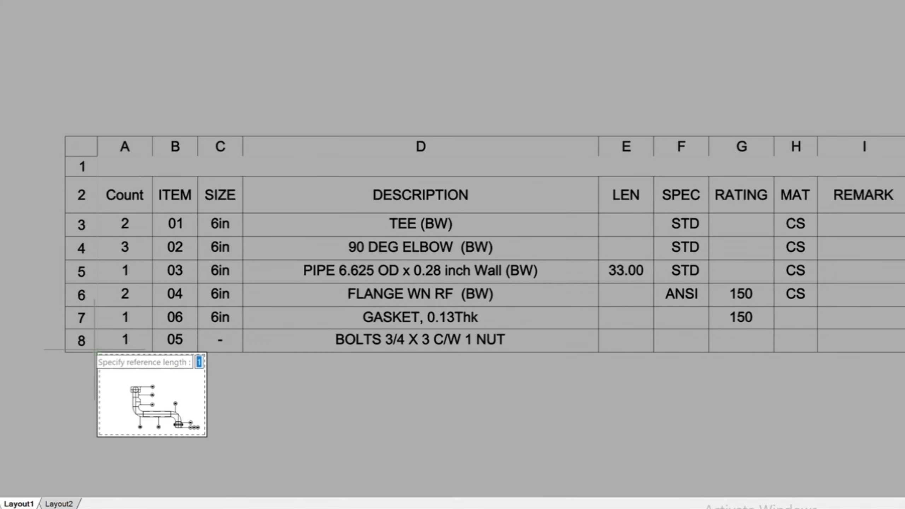
left_click(97, 351)
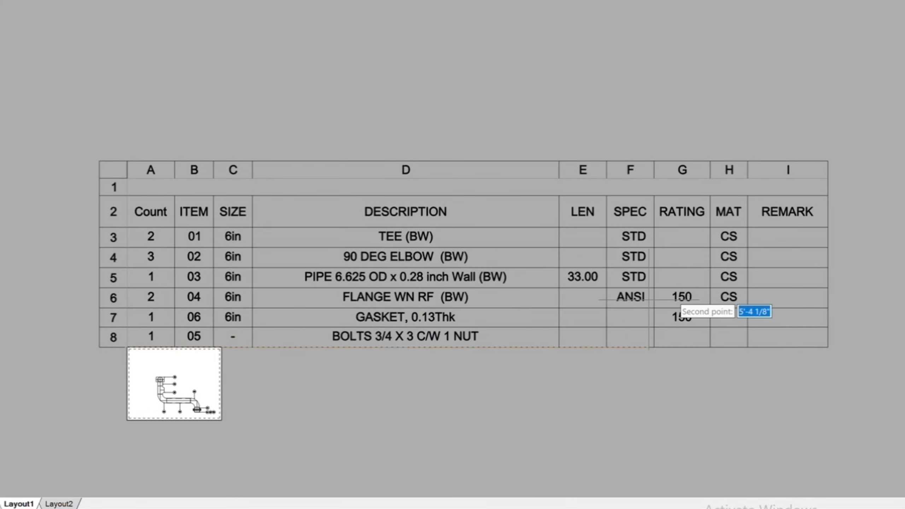
left_click(827, 346)
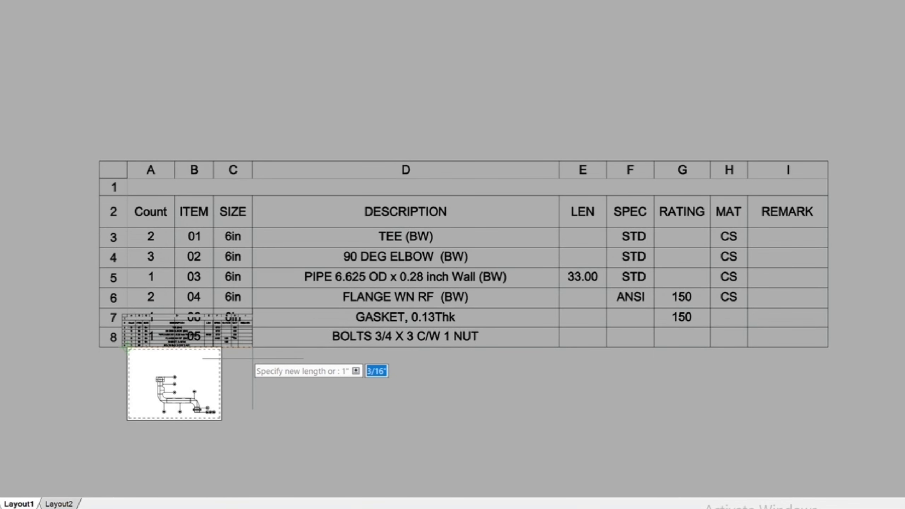
scroll(253, 358, "up", 2)
scroll(253, 358, "up", 2)
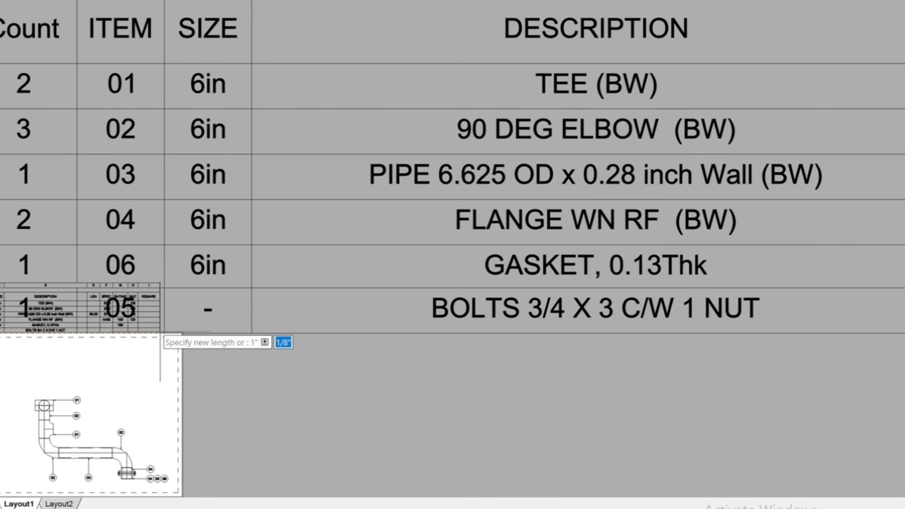
type("nea")
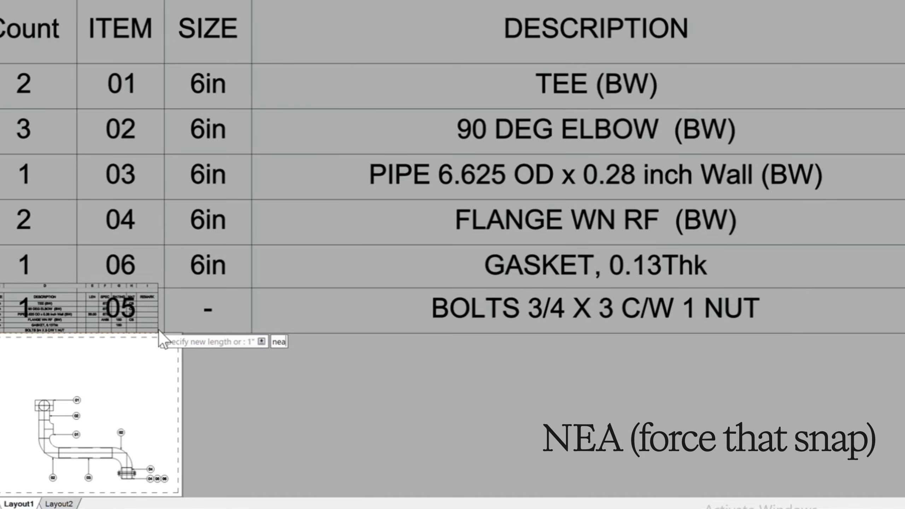
key("Return")
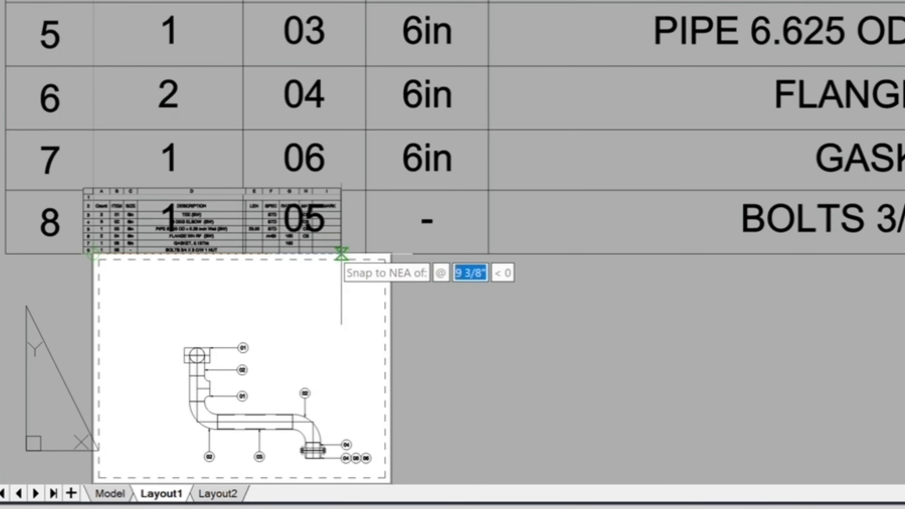
left_click(349, 254)
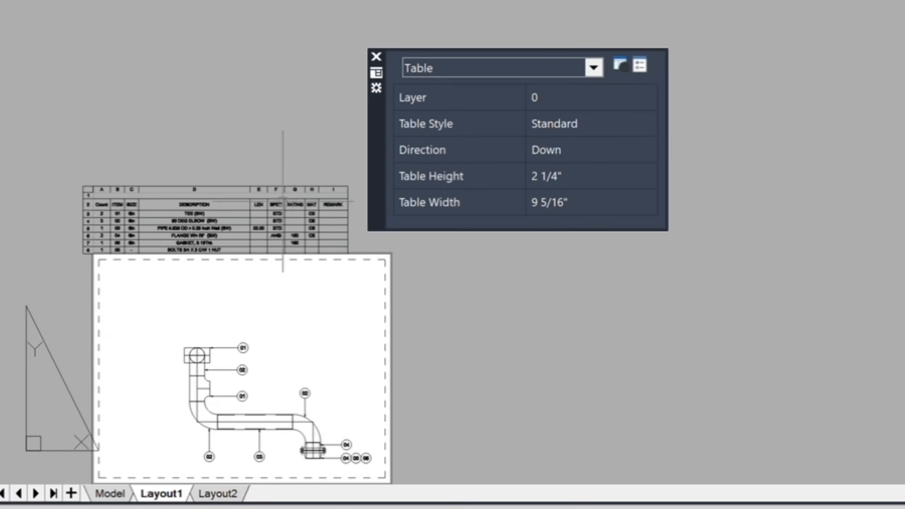
- Move the table by its upper-left corner onto the sheet, inside the dashed margin above the pipe drawing
type("m")
key("Return")
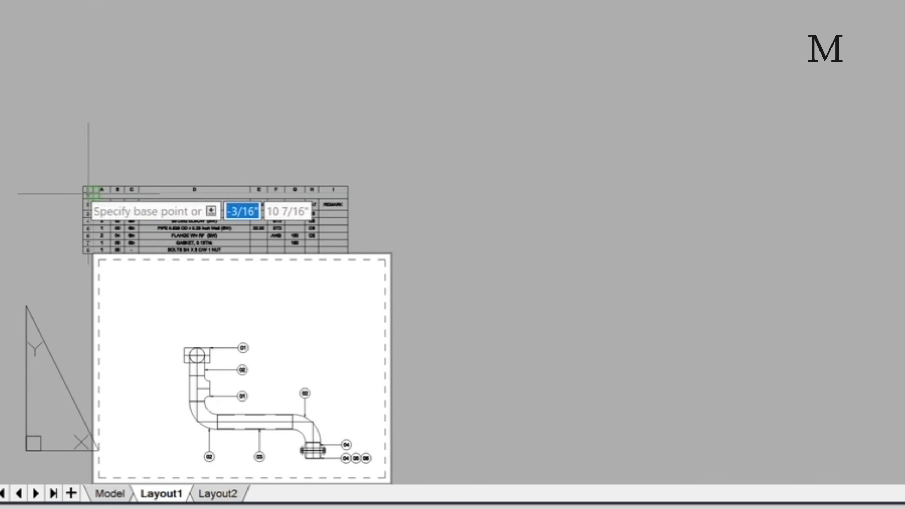
left_click(93, 191)
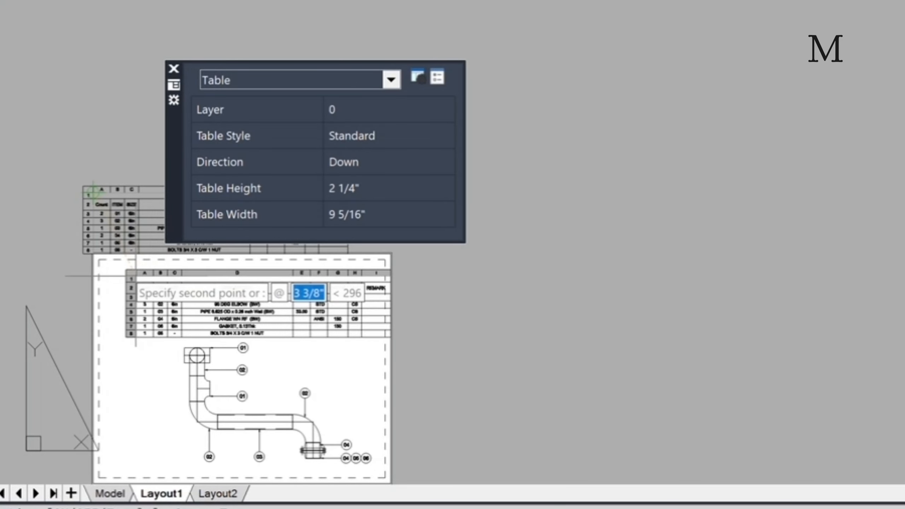
scroll(129, 275, "up", 4)
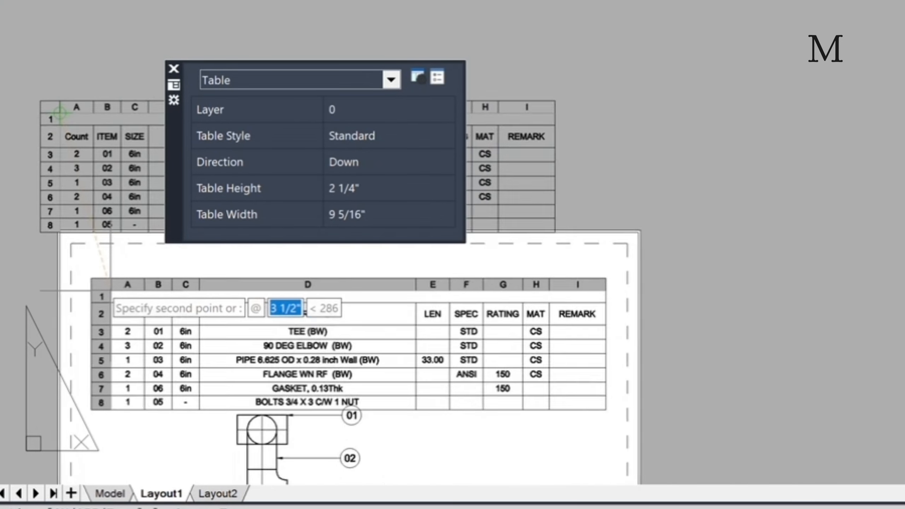
left_click(104, 265)
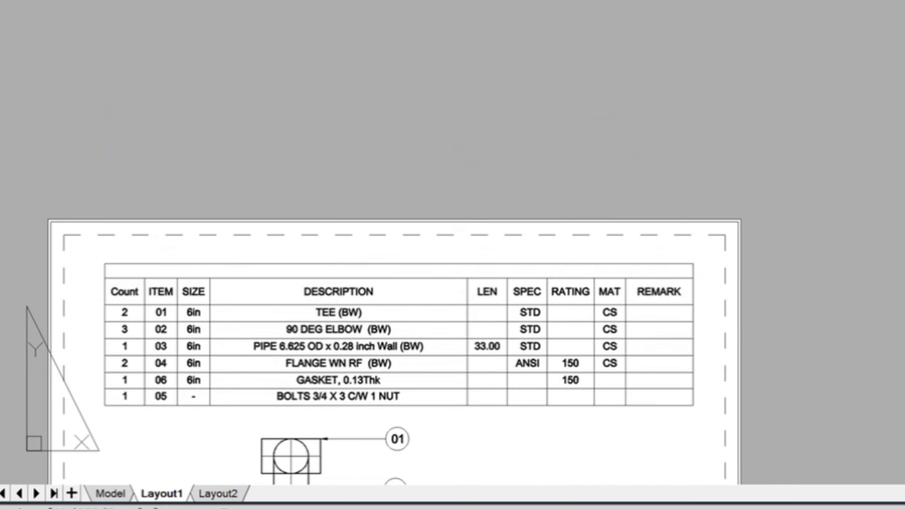
left_click(176, 264)
key("Escape")
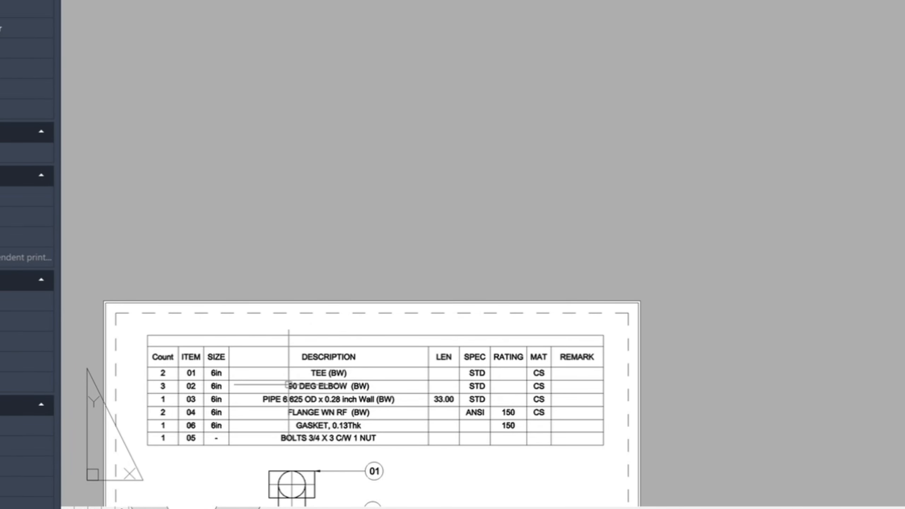
mouse_move(288, 385)
middle_mouse_down()
mouse_move(358, 150)
mouse_move(360, 162)
middle_mouse_up()
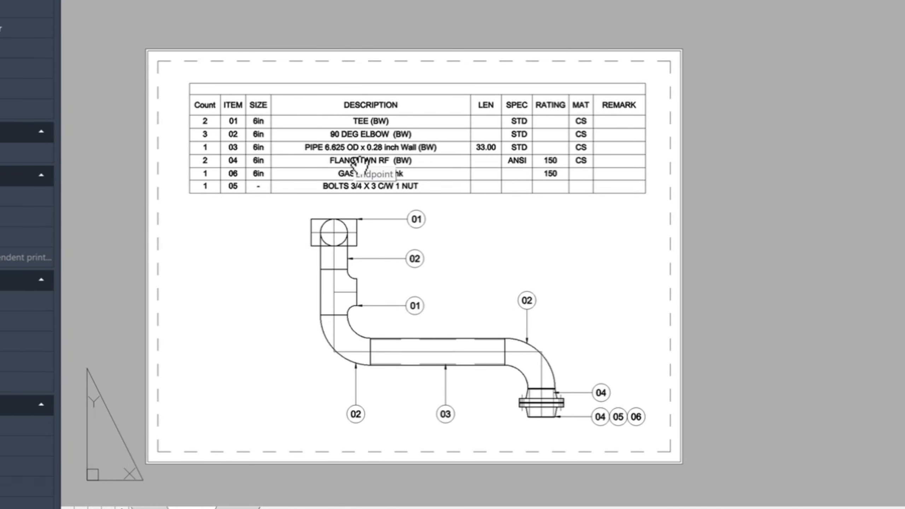
scroll(359, 162, "up", 3)
scroll(359, 164, "down", 1)
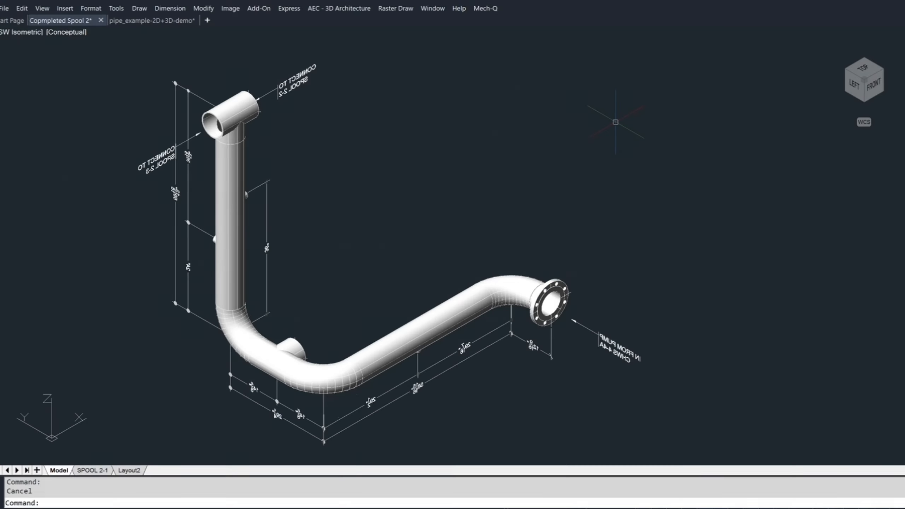
- Set the view of the 3D pipe spool model to NE Isometric
left_click(15, 32)
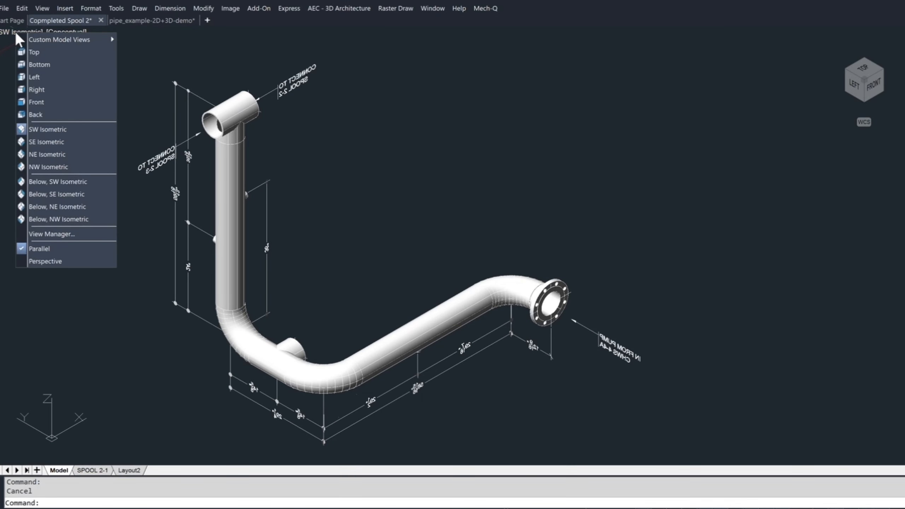
left_click(43, 155)
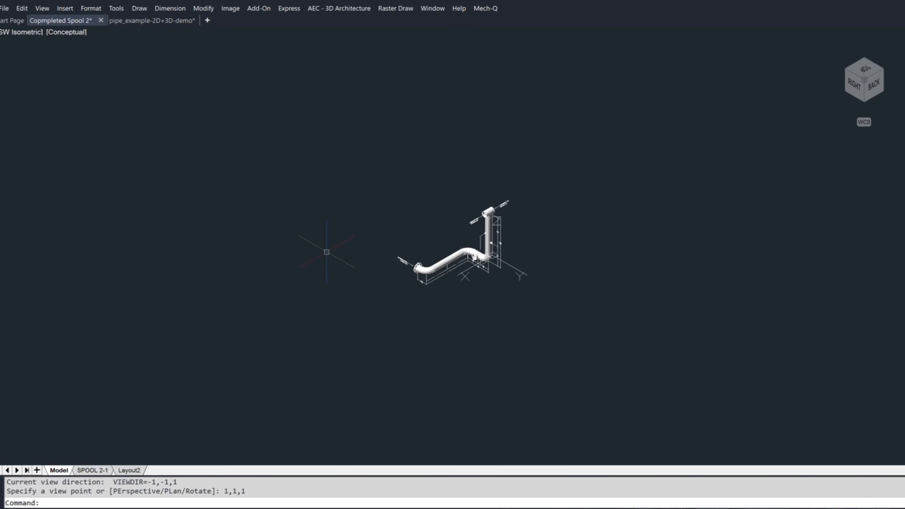
scroll(478, 239, "up", 5)
key("Escape")
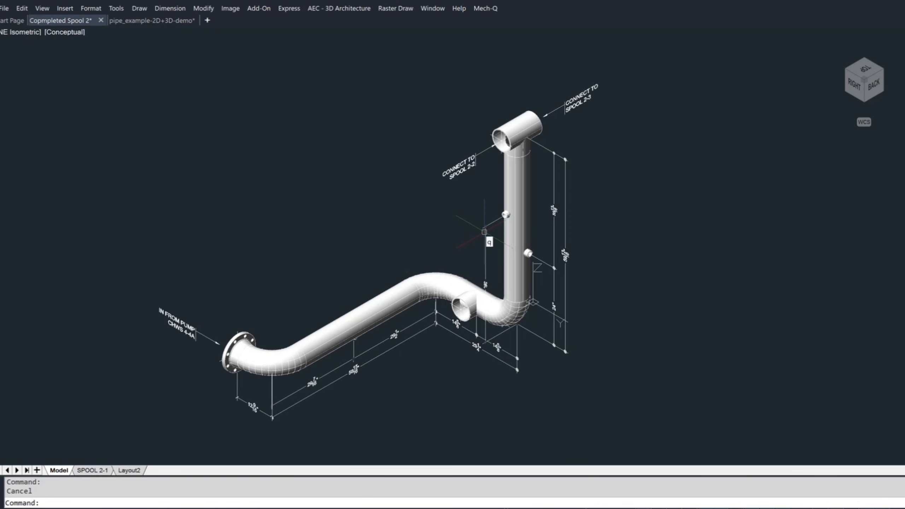
- Open the QBOM settings, enable prompting for 3D tags and set the tag text size to 1 5/8
type("QBOM")
key("Return")
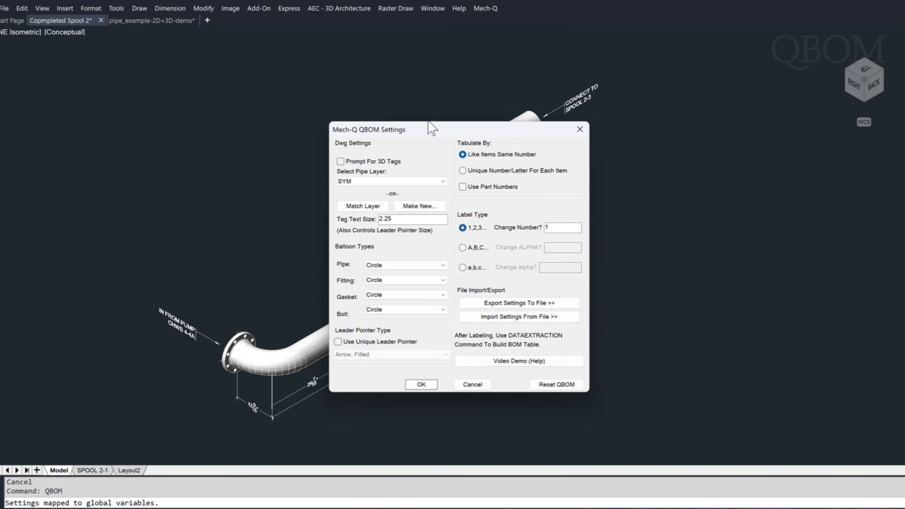
left_click(341, 162)
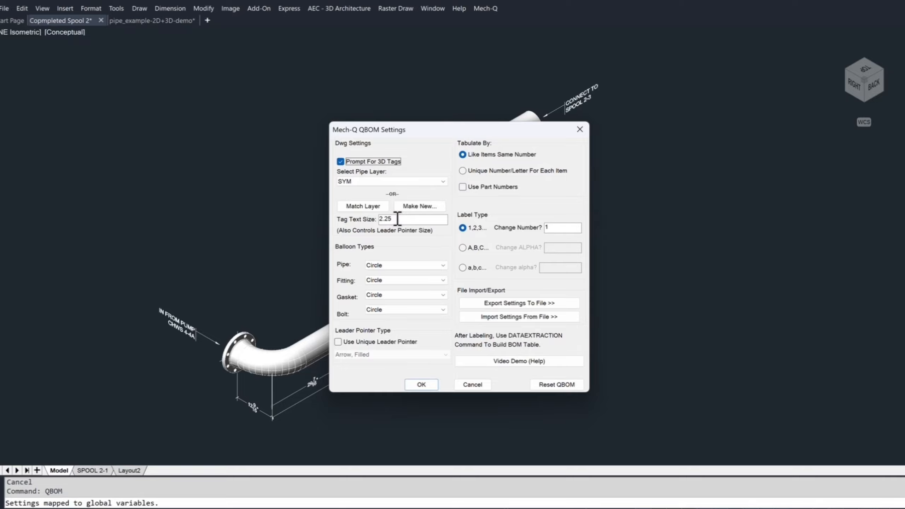
left_click_drag(397, 219, 368, 220)
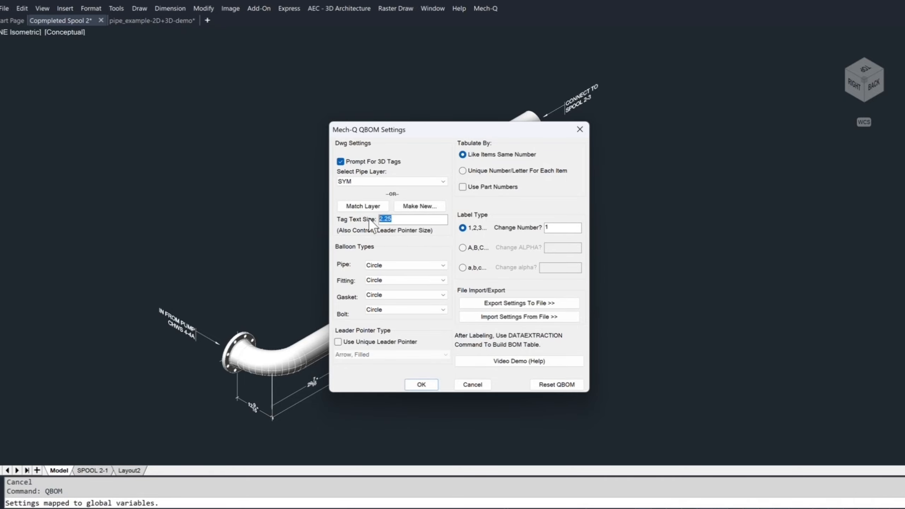
type("1 5/8")
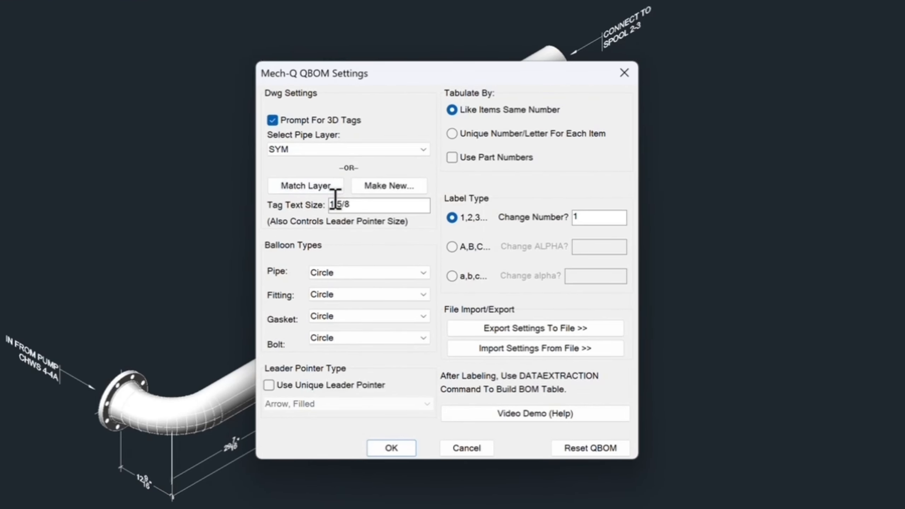
- Set the balloon types to Hexagon for pipes, Circle for fittings and Square for gaskets
left_click(367, 272)
left_click(335, 294)
left_click(366, 294)
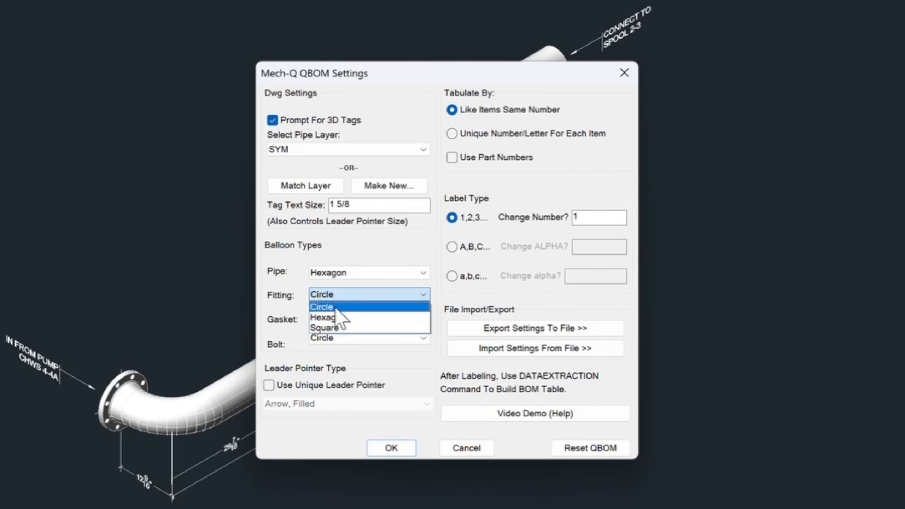
left_click(335, 308)
left_click(336, 319)
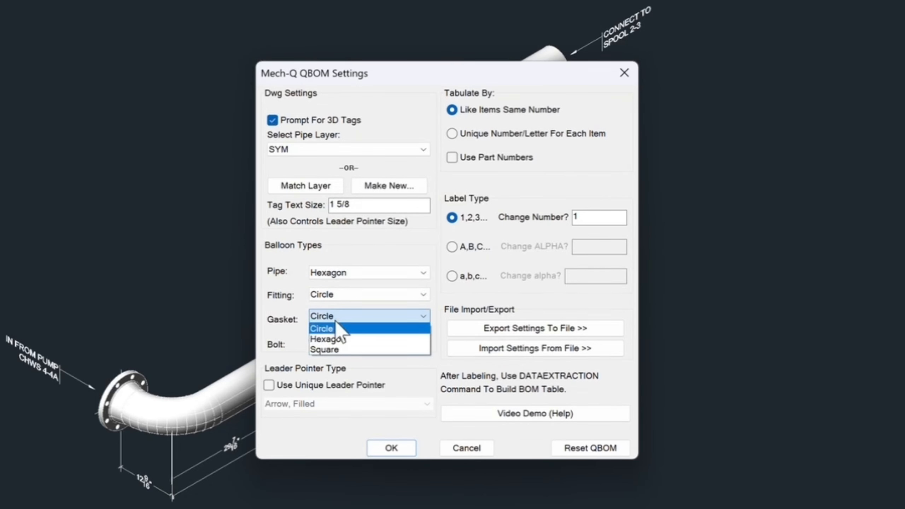
left_click(334, 347)
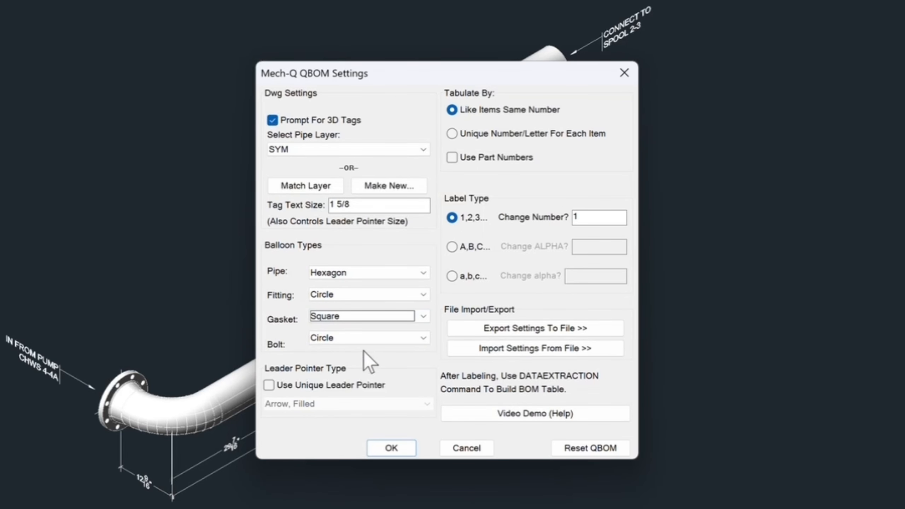
- Tabulate by a unique number/letter for each item with A,B,C labels and apply the QBOM settings
left_click(452, 133)
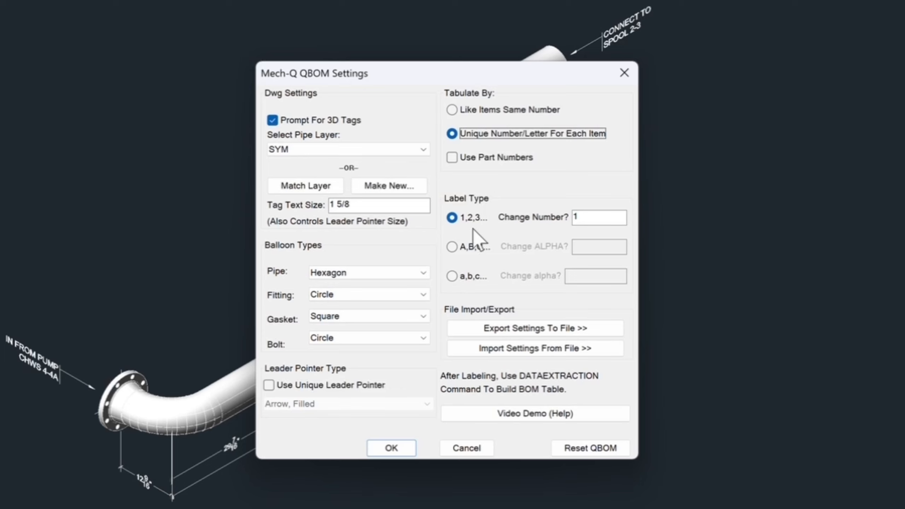
left_click(452, 246)
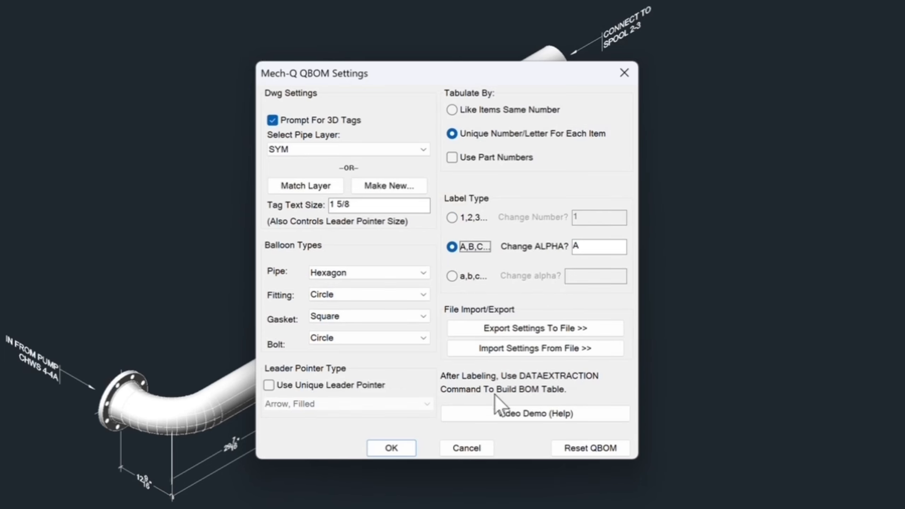
left_click(391, 448)
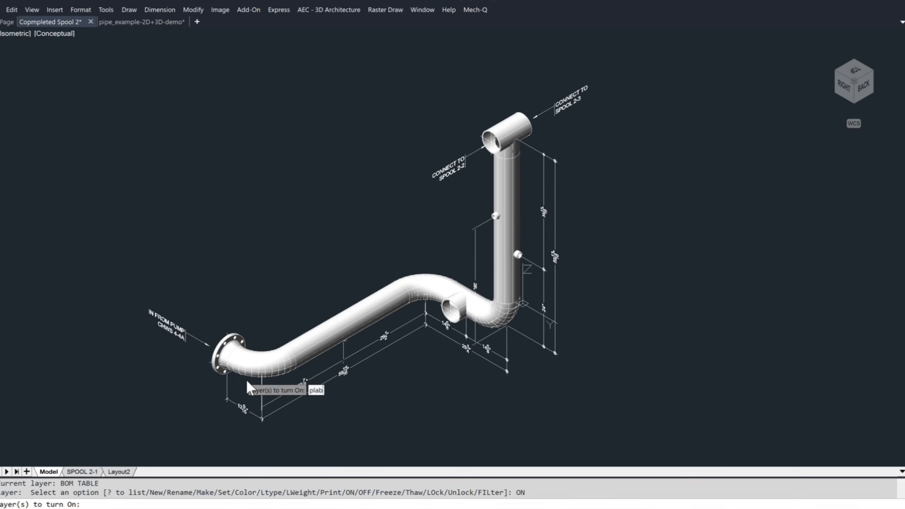
- Turn on the layer named plane and leave the layer command
type("ne")
key("Return")
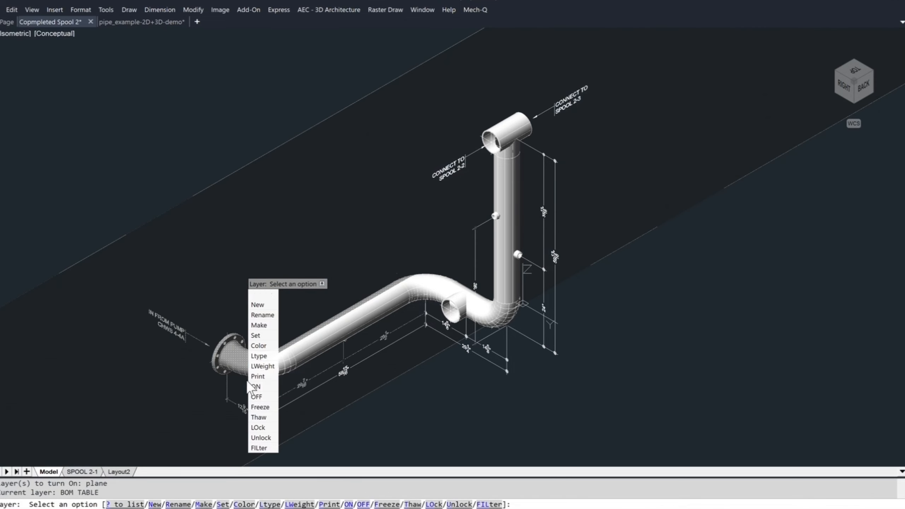
key("Escape")
mouse_move(847, 88)
left_mouse_down()
mouse_move(848, 145)
mouse_move(835, 76)
left_mouse_up()
key("Escape")
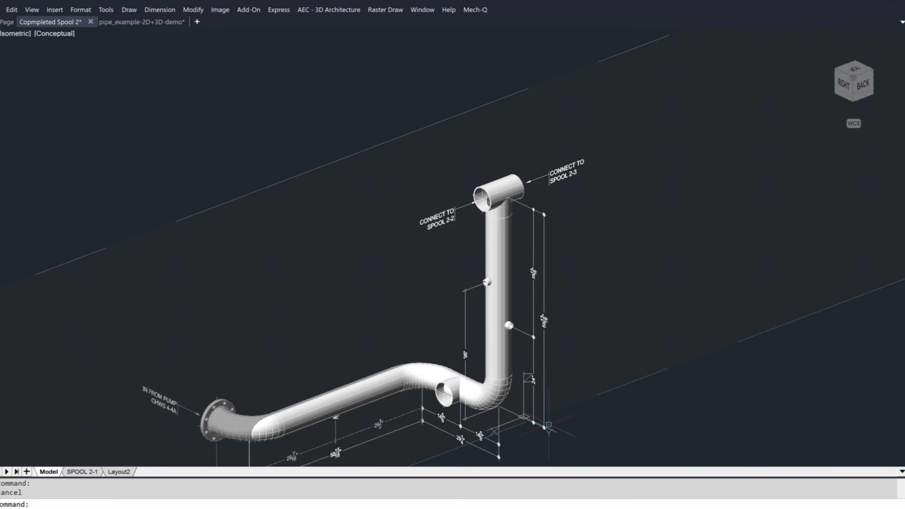
- Turn off the layer named Plane, turn on Plane1, and view the spool against that working plane
type("la")
key("Return")
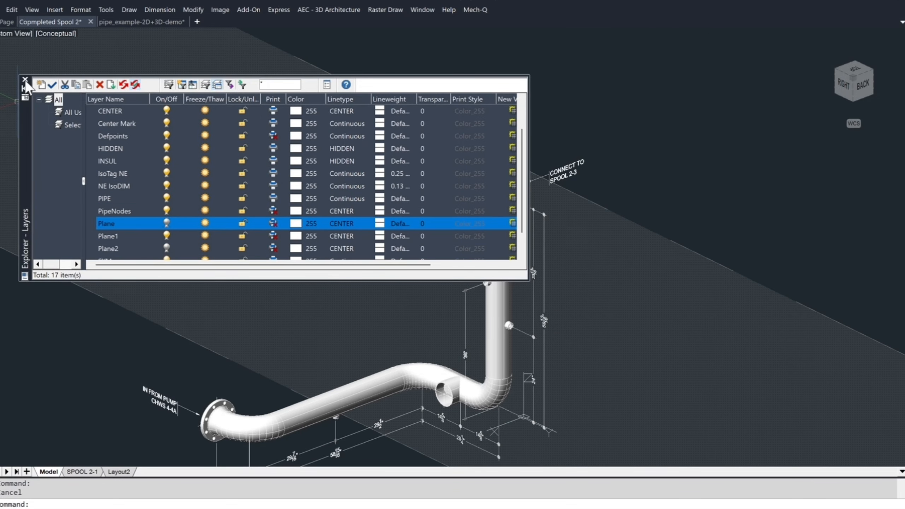
left_click(25, 80)
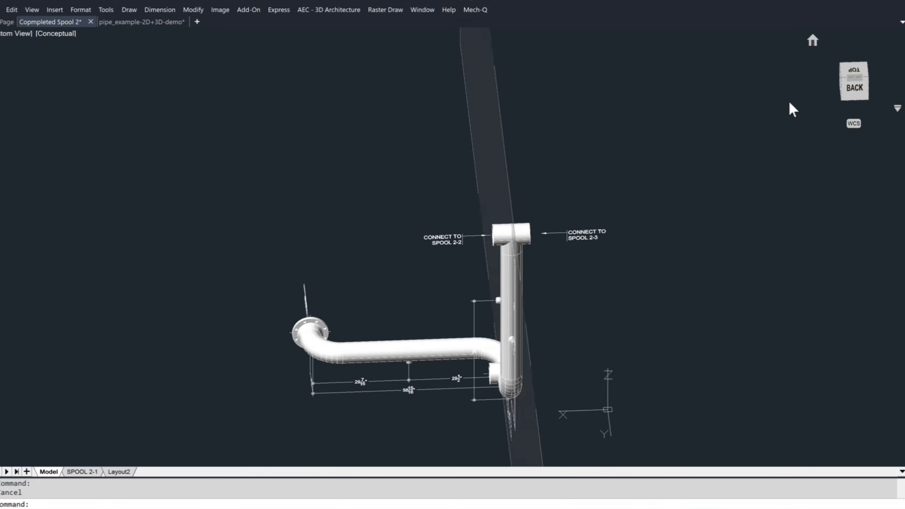
left_click_drag(790, 102, 849, 75)
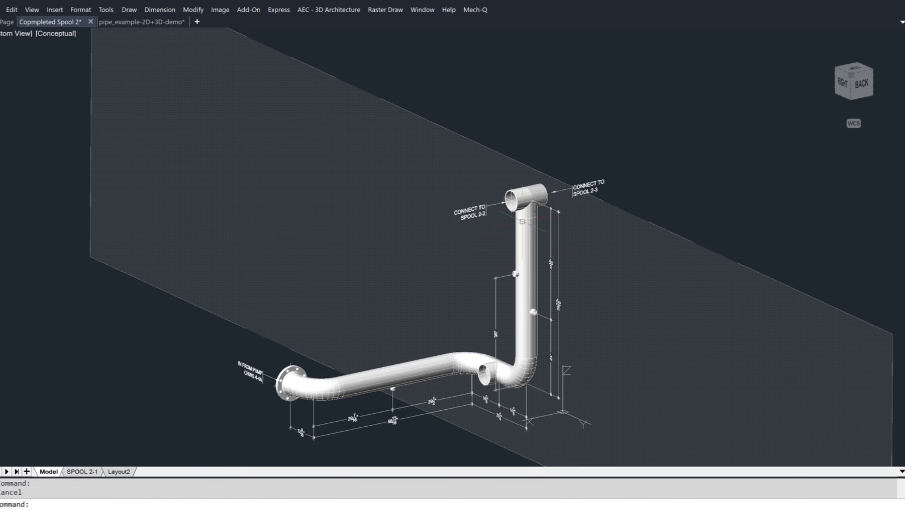
- Turn off the Plane1 layer, turn on Plane2, and view the spool against that working plane
type("LA")
key("Return")
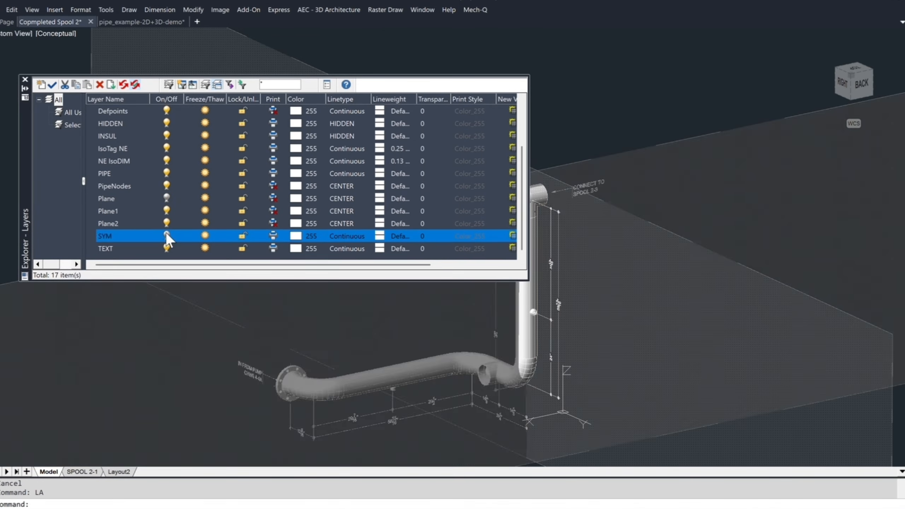
left_click(167, 225)
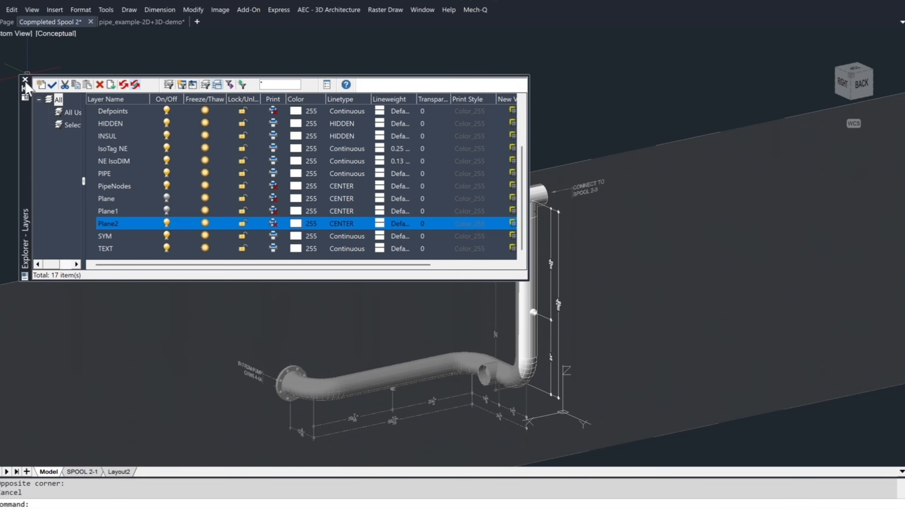
left_click(25, 80)
mouse_move(850, 86)
left_mouse_down()
mouse_move(840, 114)
mouse_move(832, 100)
mouse_move(883, 141)
mouse_move(875, 179)
mouse_move(831, 94)
mouse_move(862, 92)
left_mouse_up()
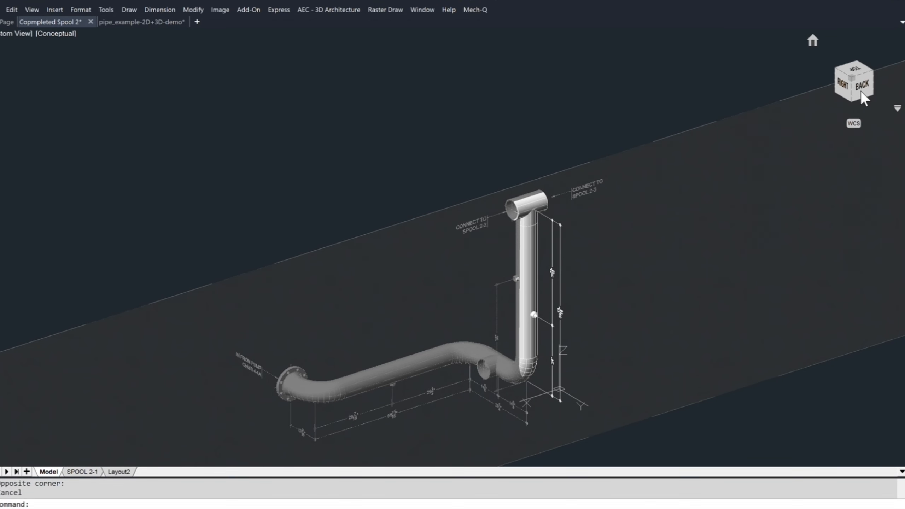
- Turn off the Plane2 layer so that all three plane layers are hidden, and leave the layer settings
type("LA")
key("Return")
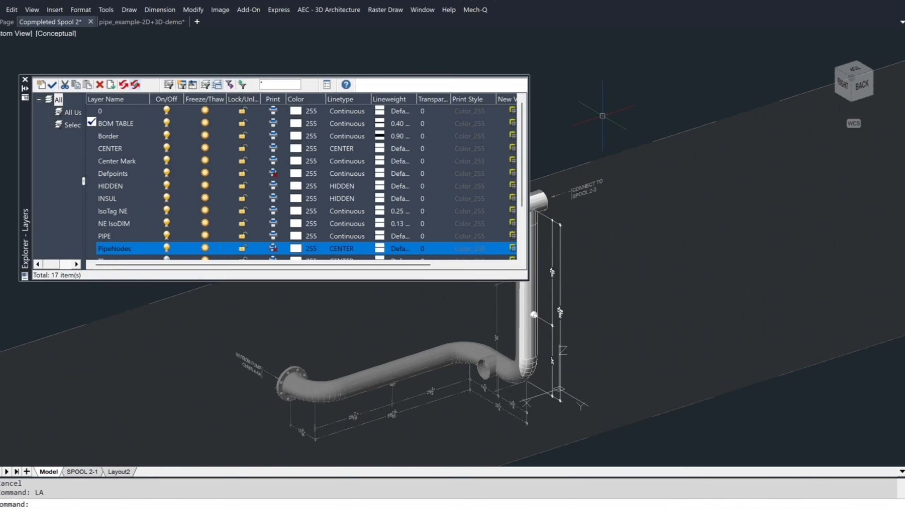
scroll(167, 210, "down", 2)
left_click(166, 211)
left_click(166, 222)
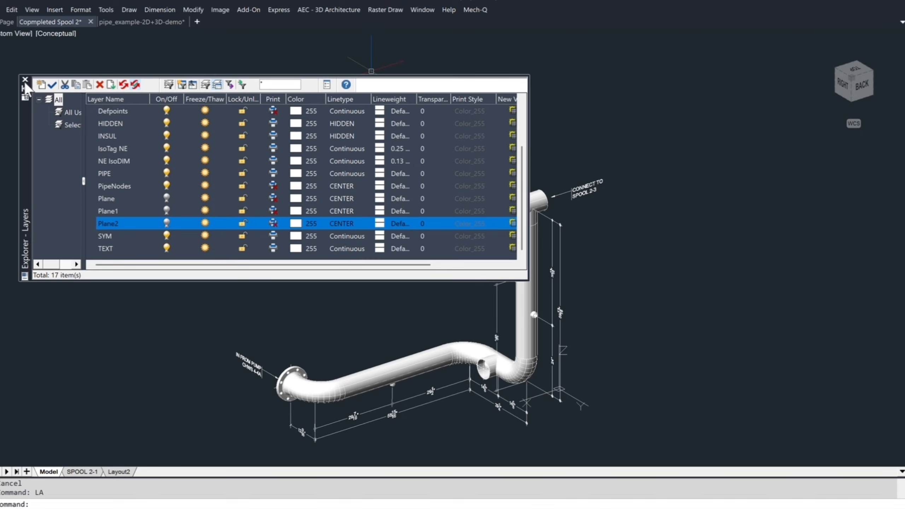
left_click(24, 81)
- Set the 3D tag origin at the center of the joint between the flanged elbow and the long pipe, using ortho for the text read direction
scroll(423, 300, "up", 3)
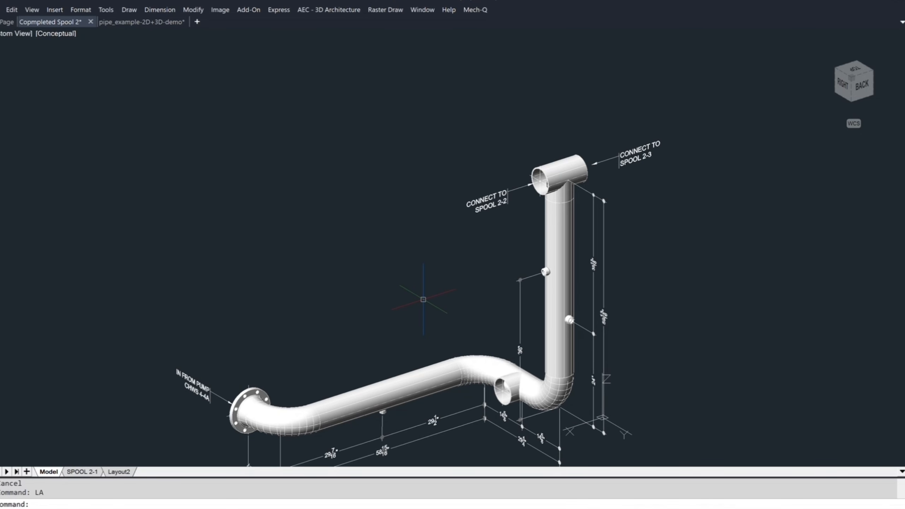
type("p")
key("Return")
left_click_drag(390, 329, 389, 277)
key("Escape")
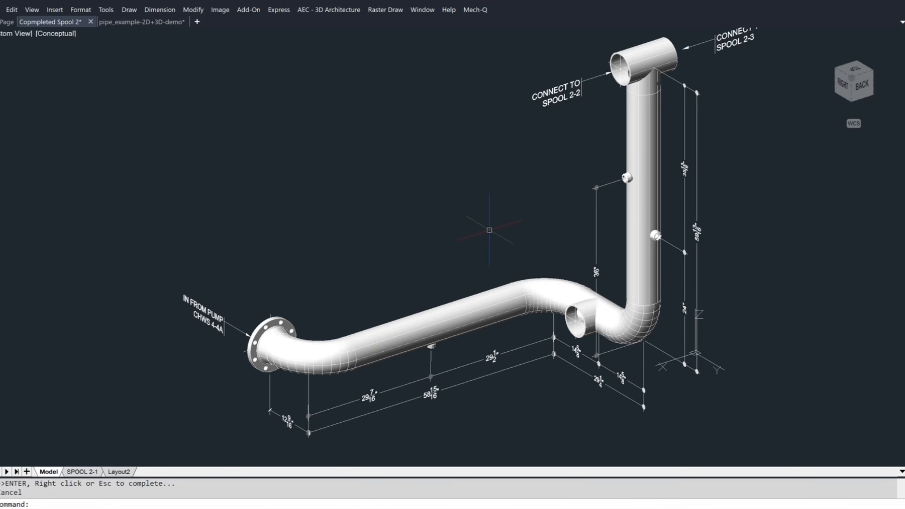
key("Escape")
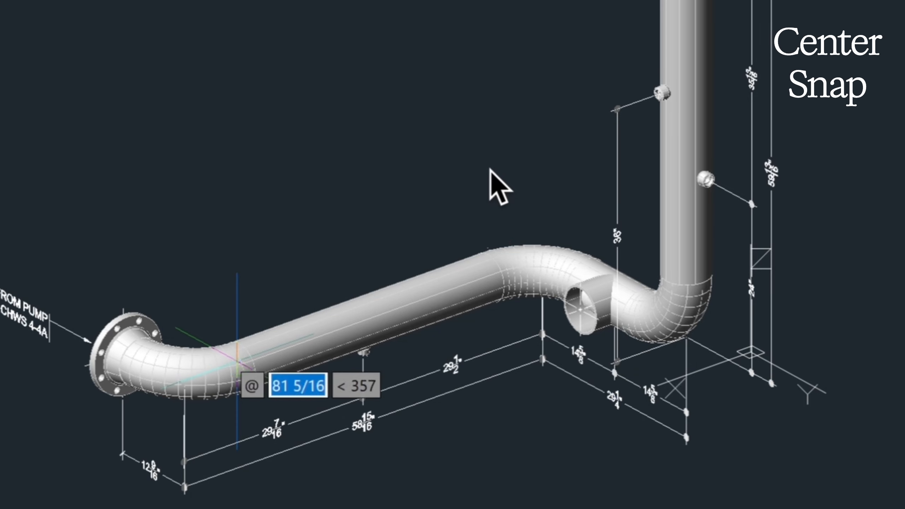
left_click(499, 185)
key("F8")
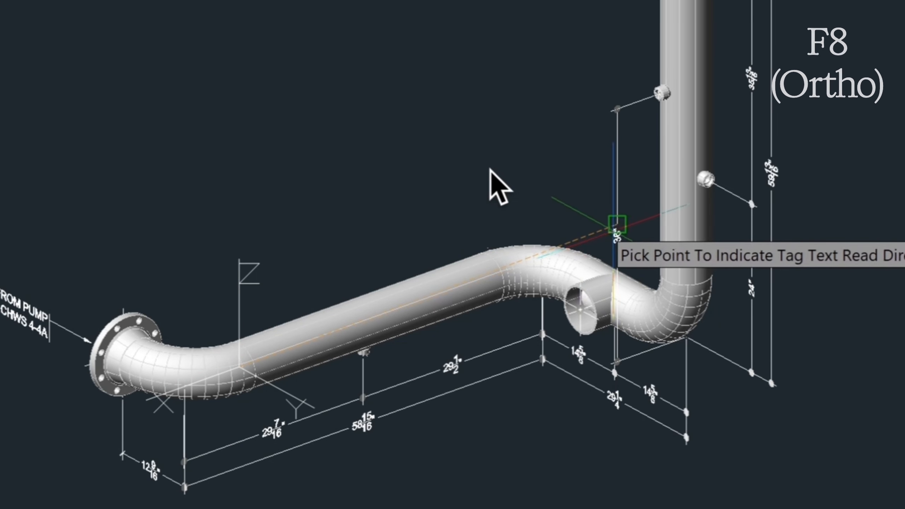